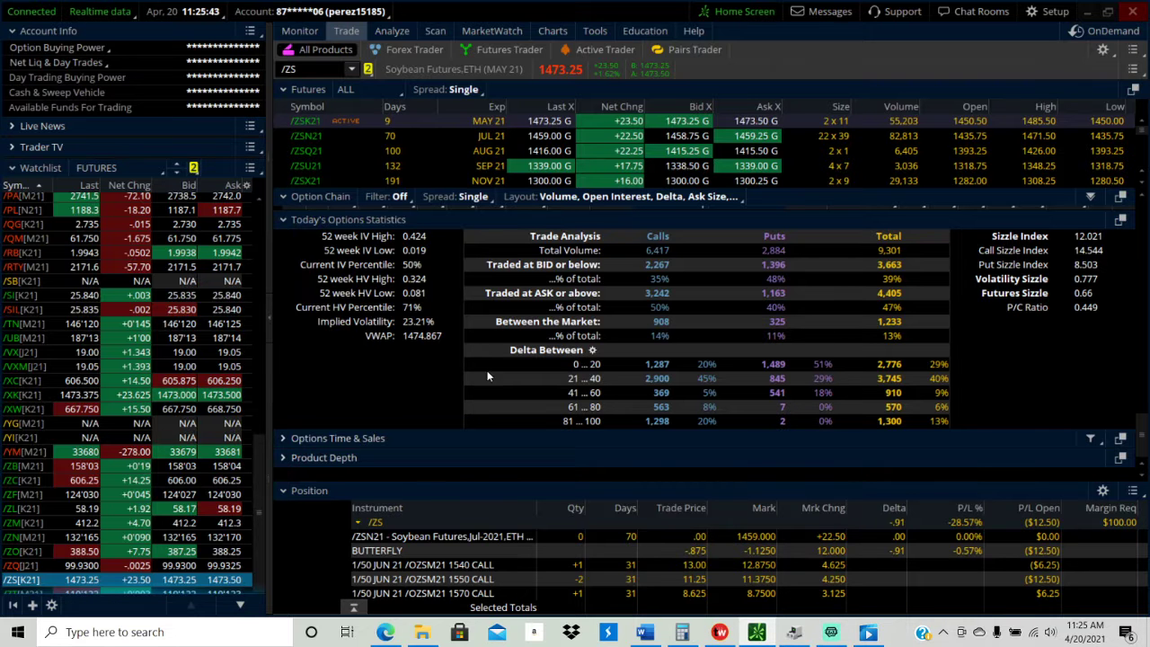
Step: Expand the /ZS option chain and scroll to the June 21 strikes from 1460 to 1610
left_click(306, 195)
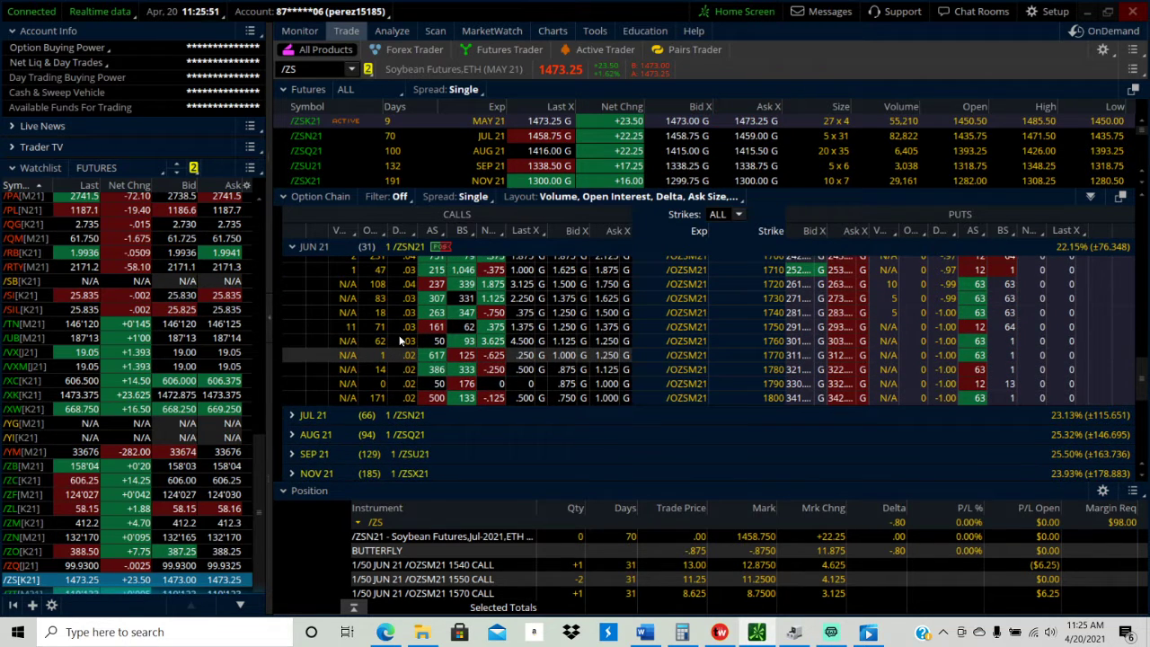
scroll(402, 339, "up", 4)
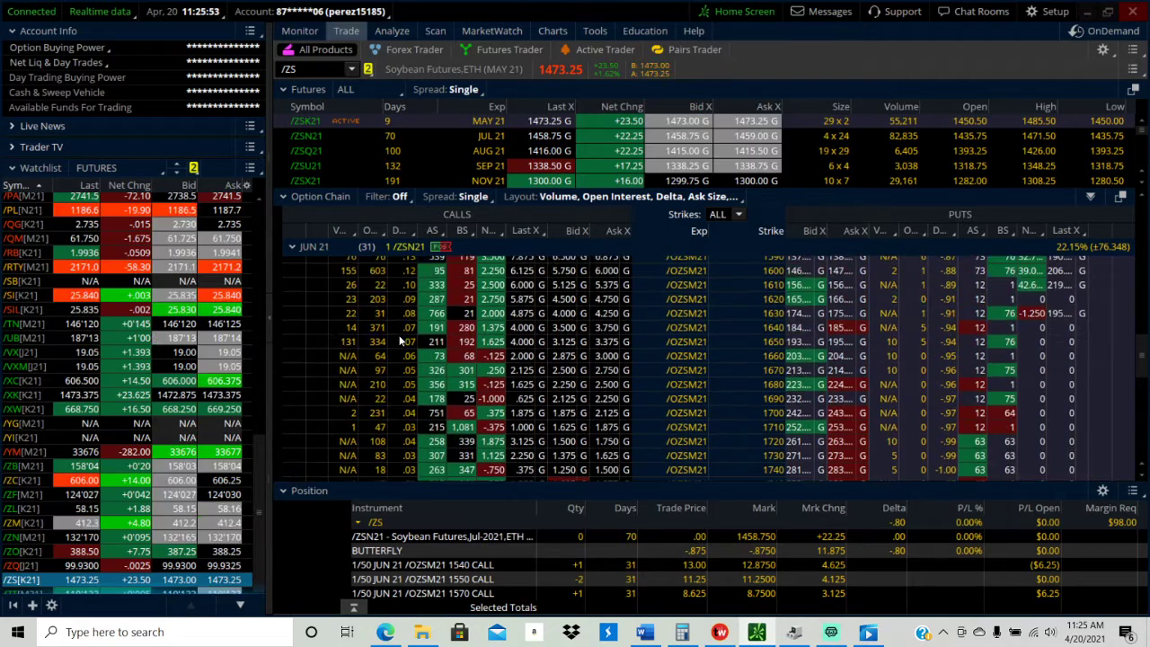
scroll(401, 340, "up", 5)
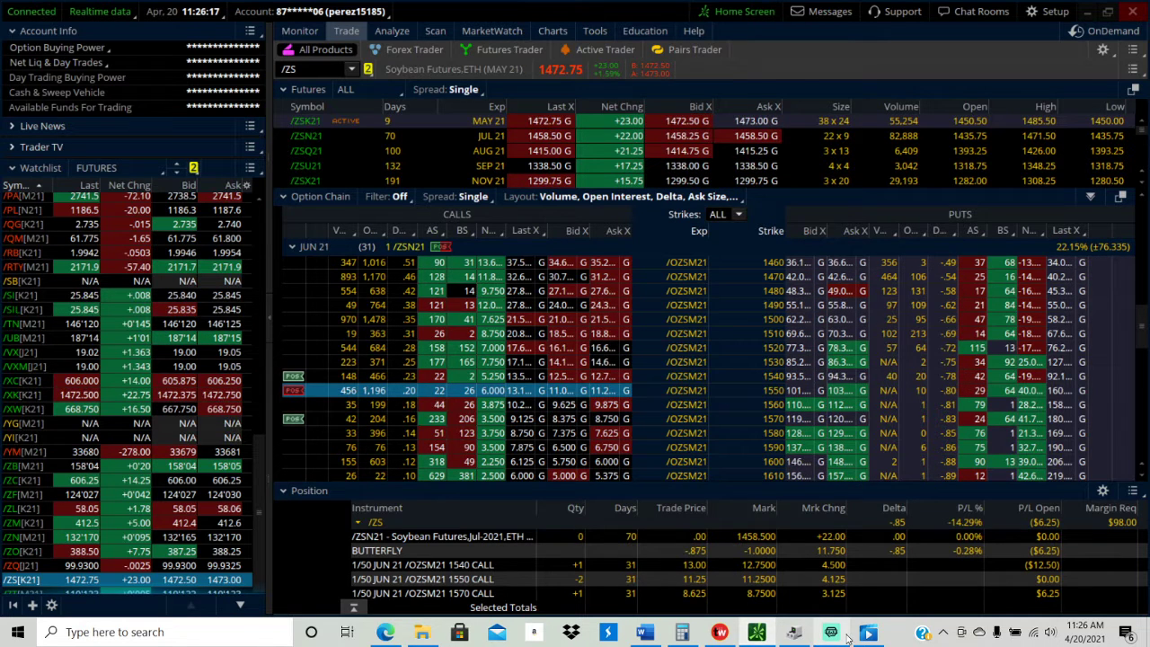
mouse_move(681, 631)
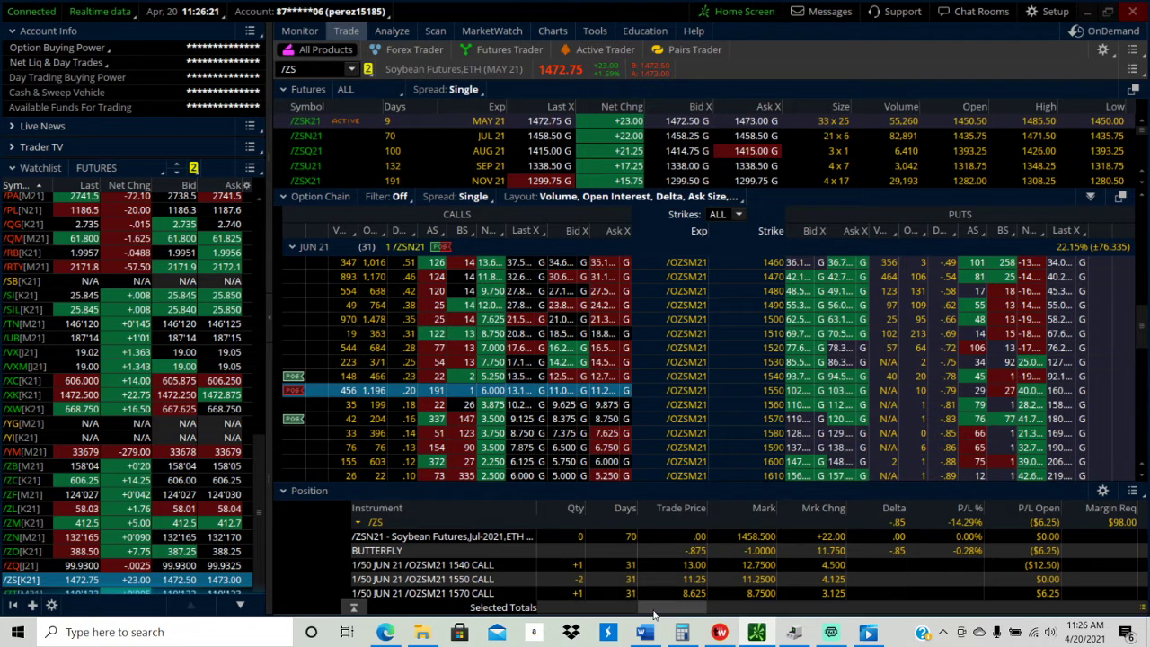
left_click(682, 631)
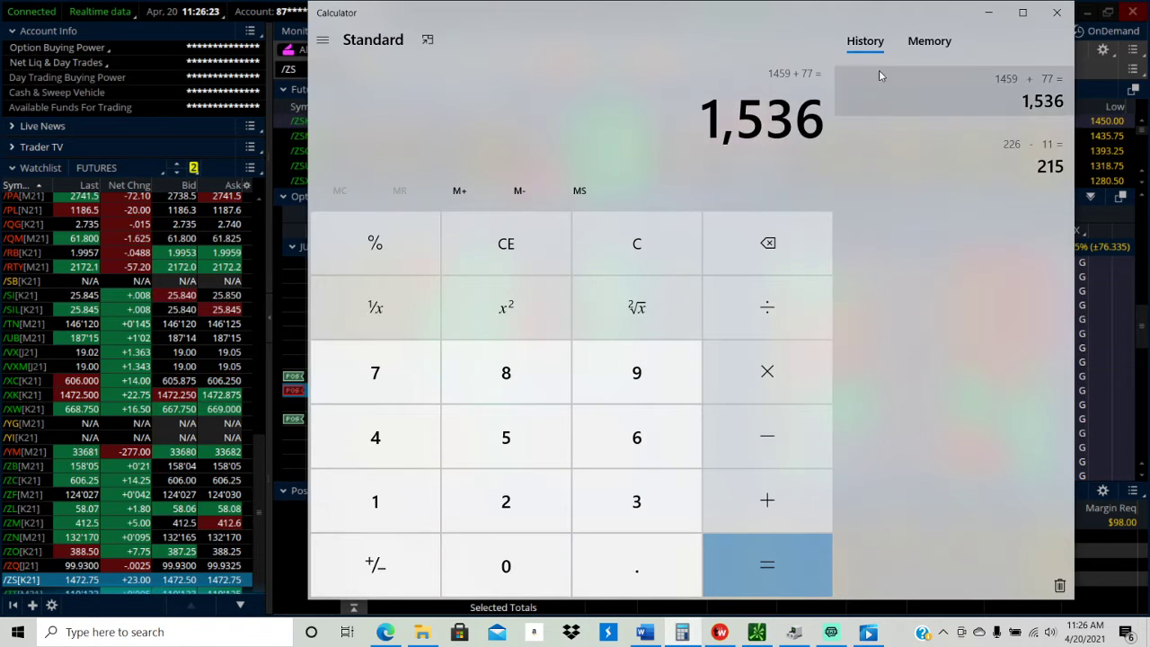
left_click(984, 13)
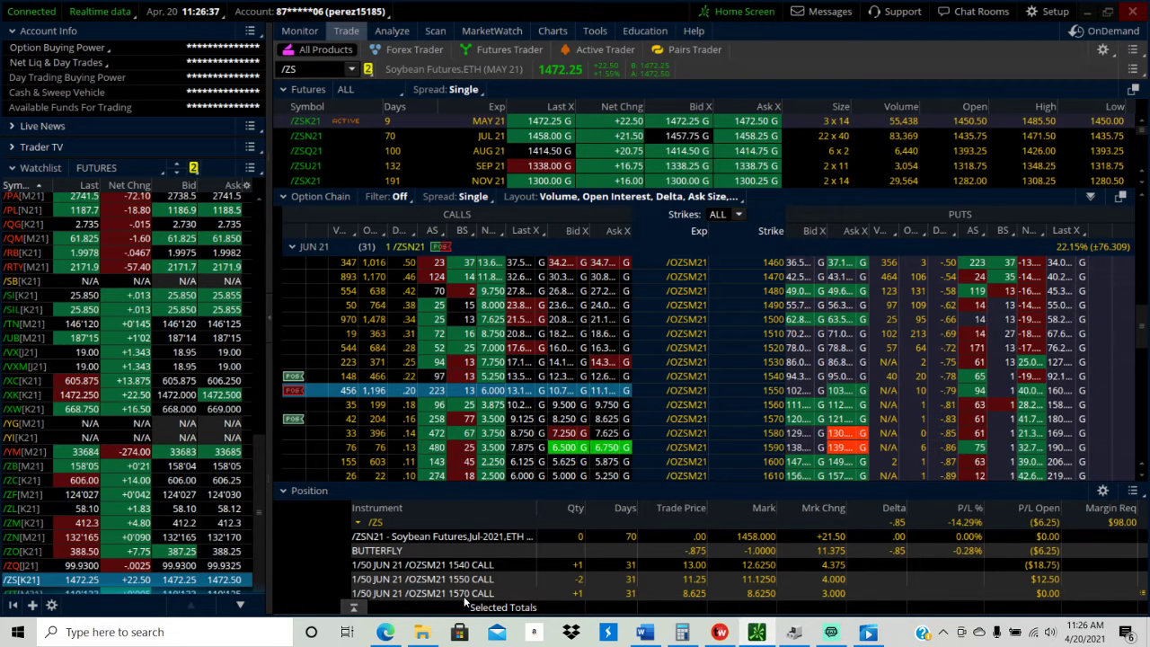
left_click(310, 53)
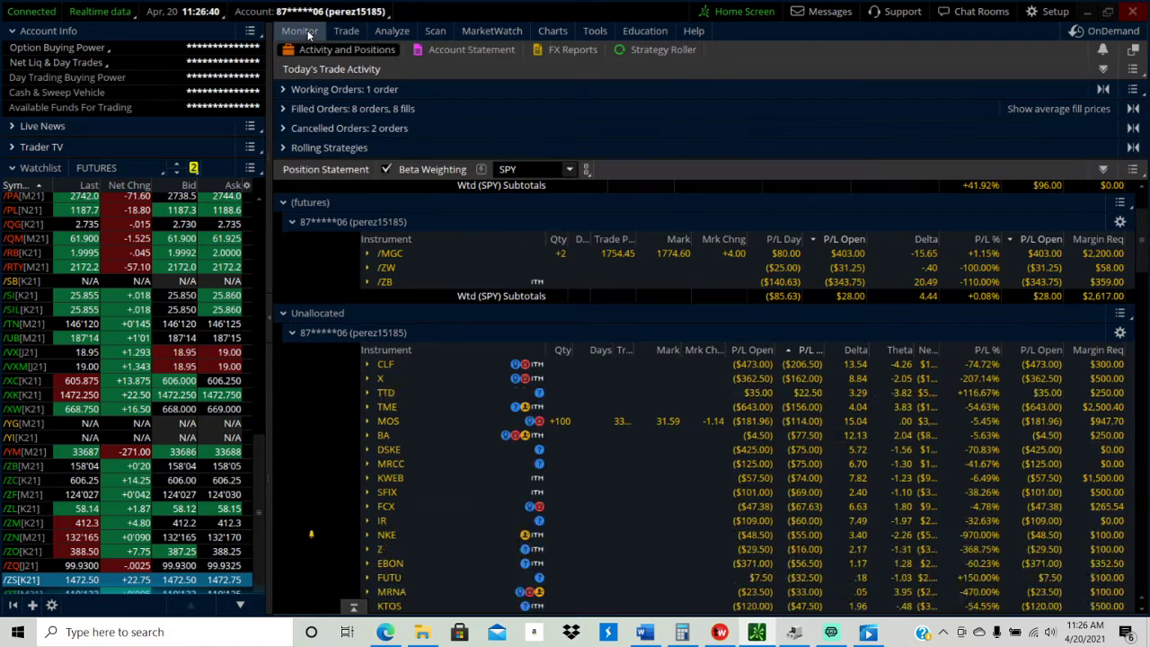
left_click(316, 109)
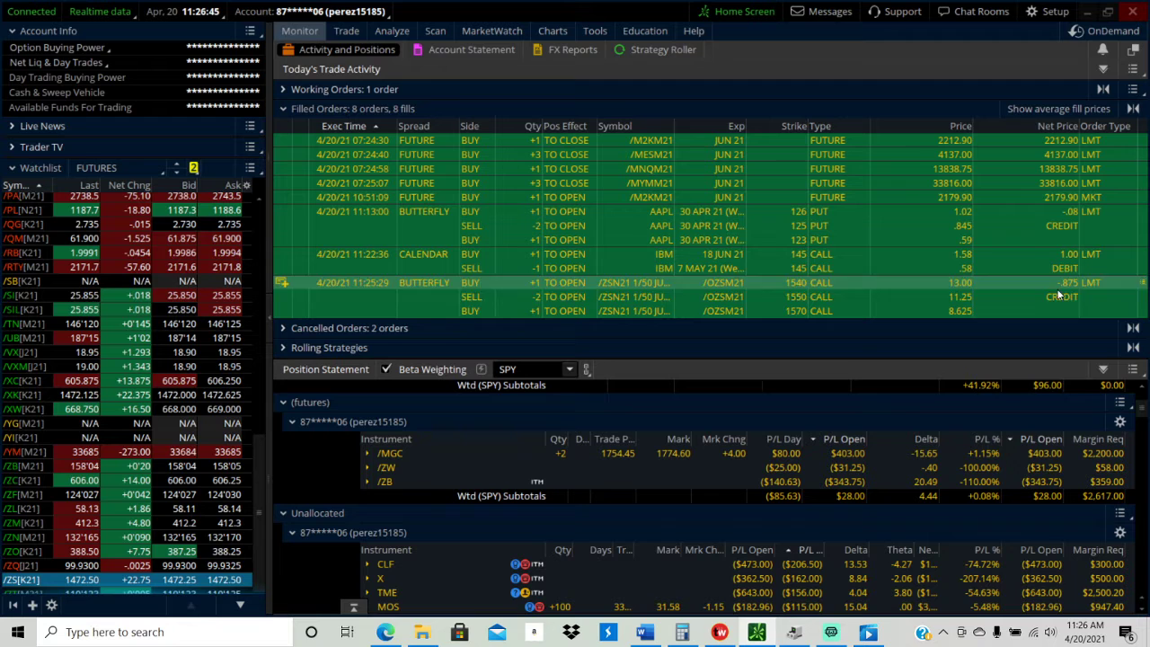
left_click(315, 108)
left_click(347, 32)
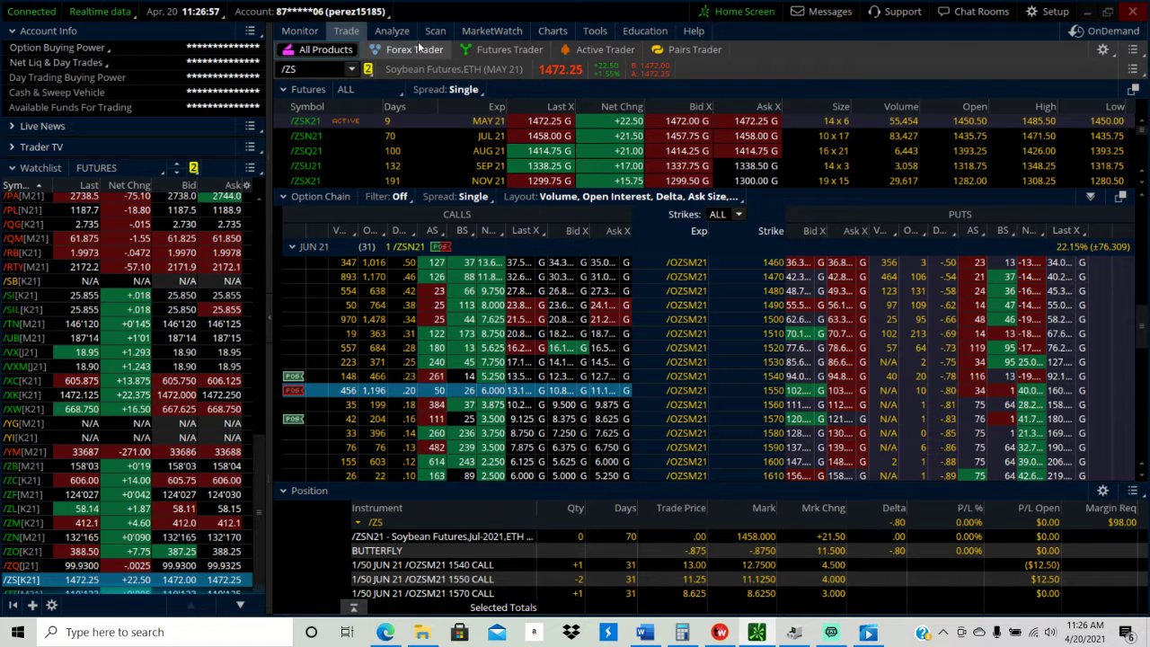
Step: Open the Analyze risk profile, expand the /ZSN21 legs, and uncheck ALL to graph the butterfly
left_click(391, 30)
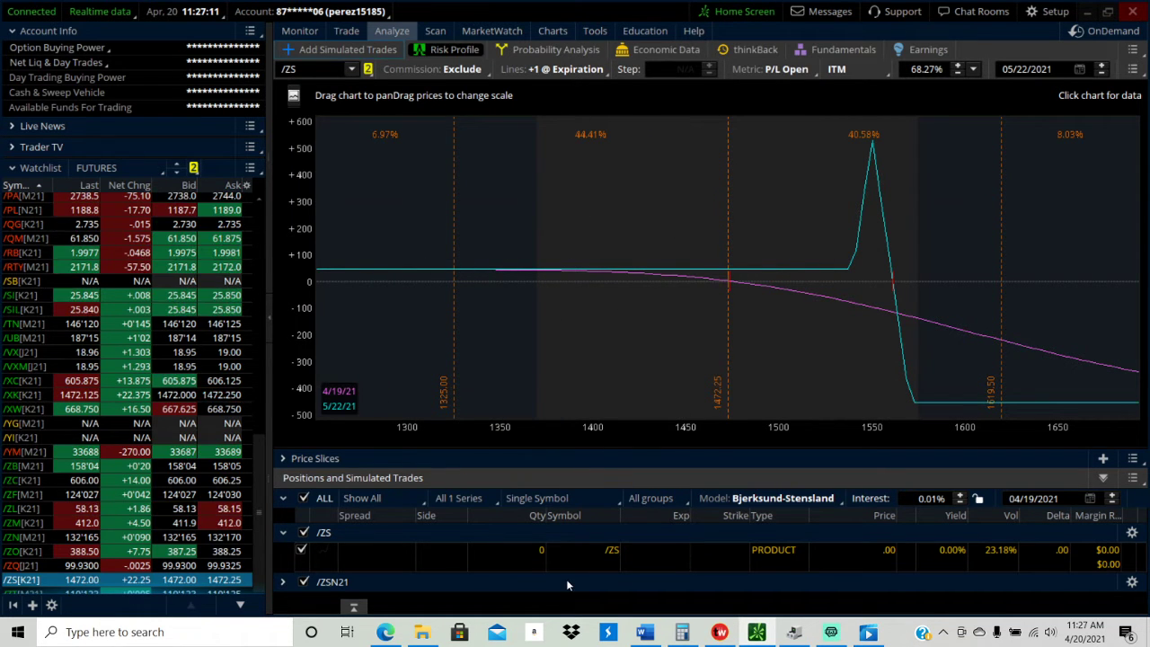
left_click(283, 582)
scroll(390, 554, "down", 1)
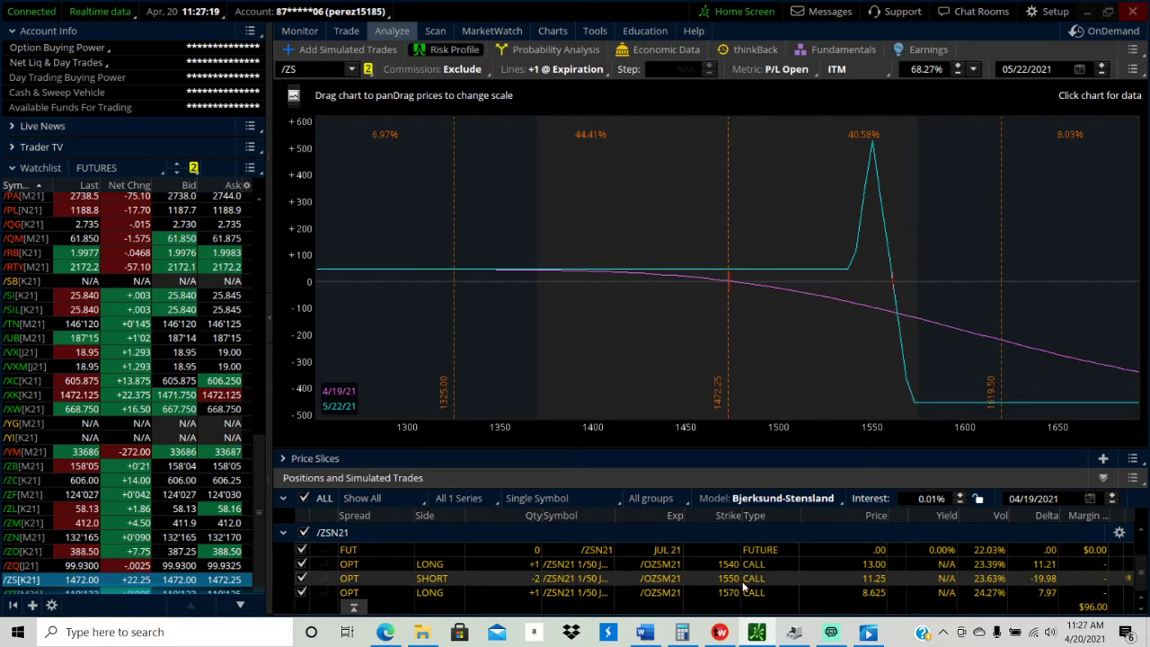
left_click(306, 498)
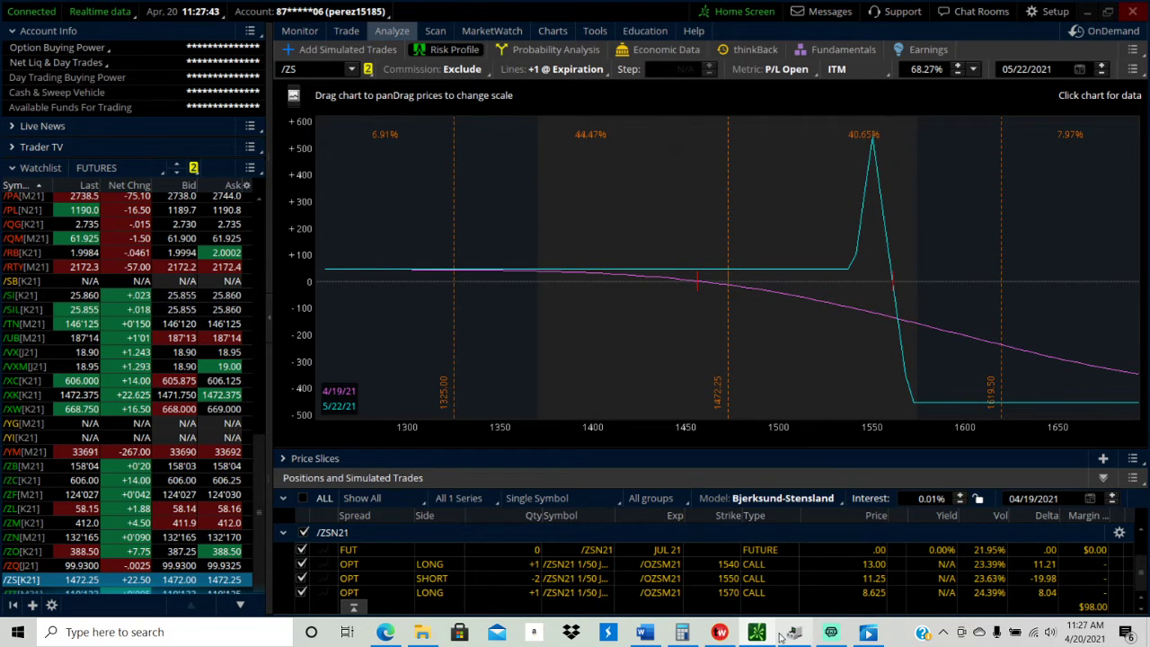
Step: In tastyworks, load the /ZS symbol and build a long call butterfly order
key("alt+Tab")
left_click(208, 38)
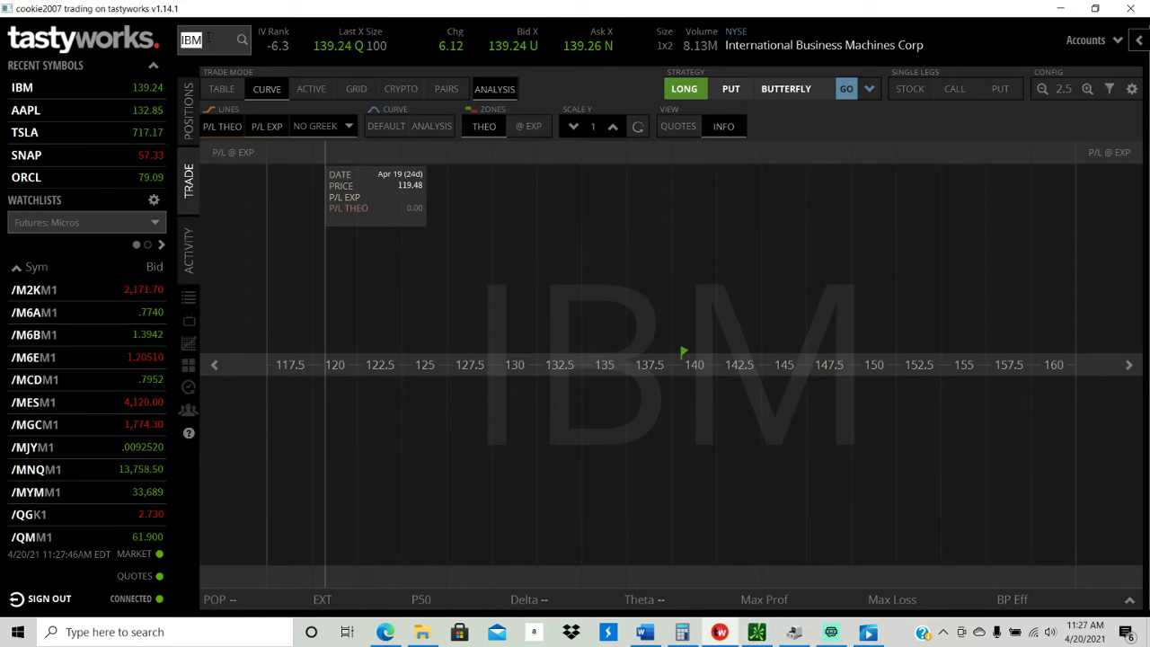
type("/ZS")
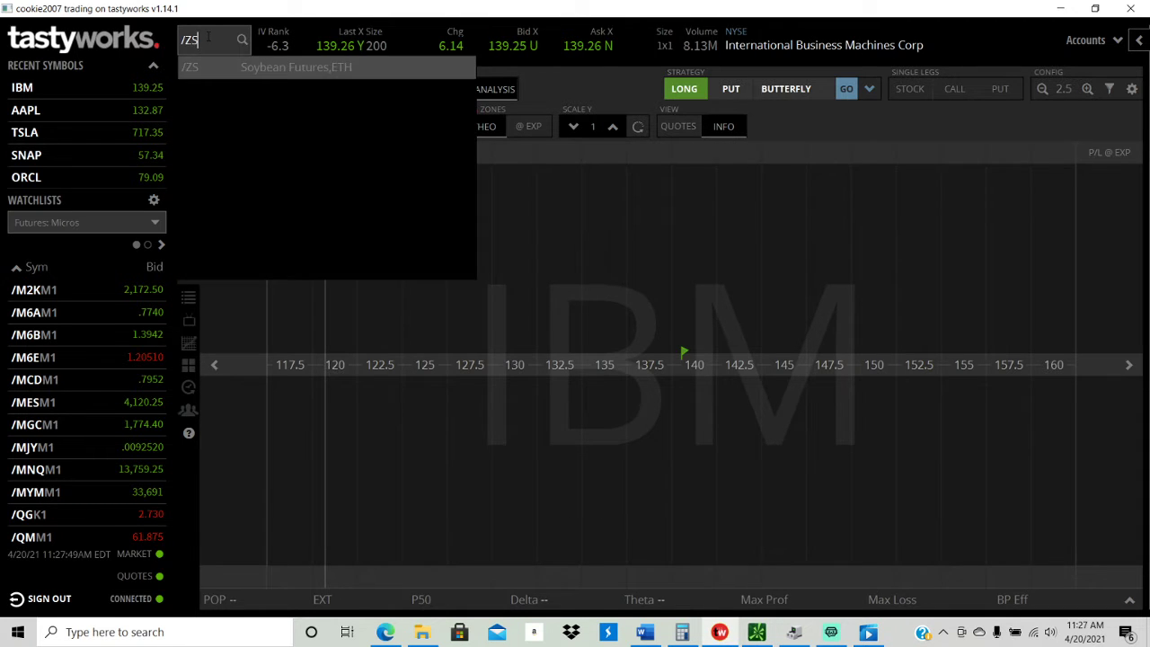
key("Return")
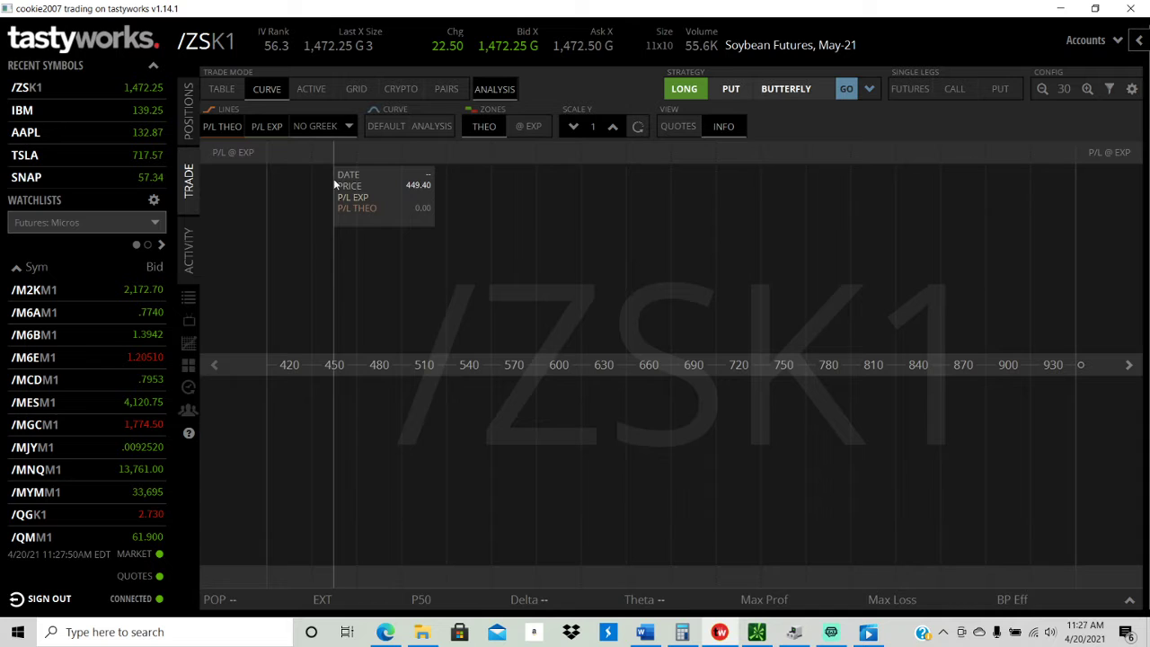
left_click(730, 89)
left_click(846, 88)
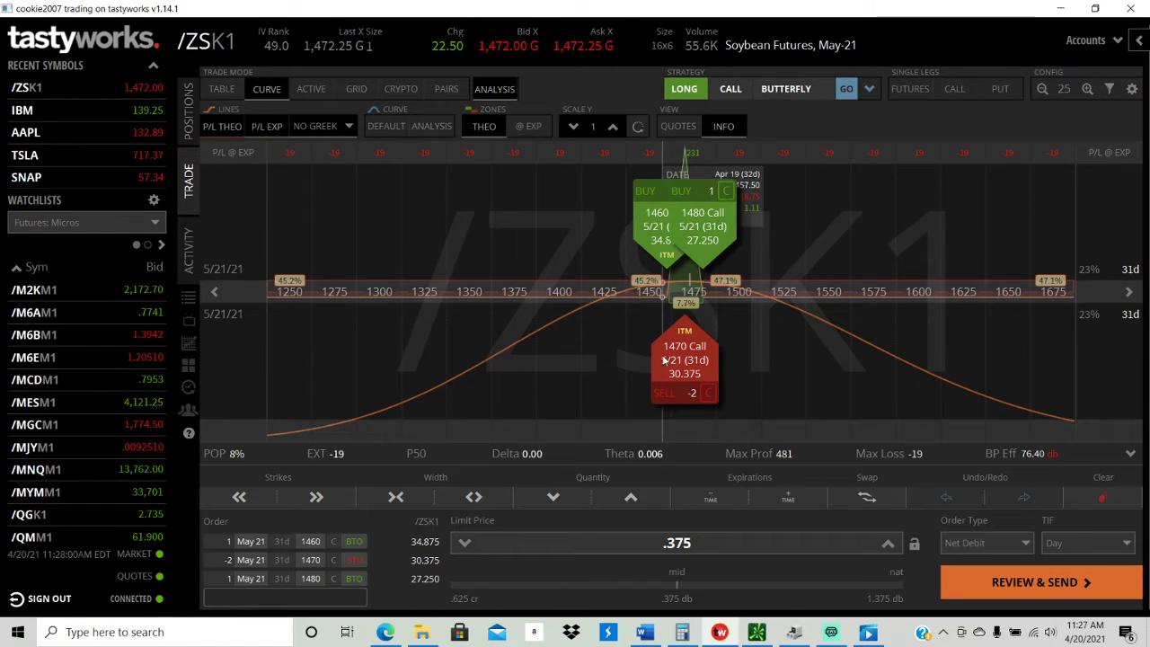
Step: Drag the upper call to 1490, then shift strikes up and back to 1540/1550/1570
left_click_drag(705, 244, 723, 244)
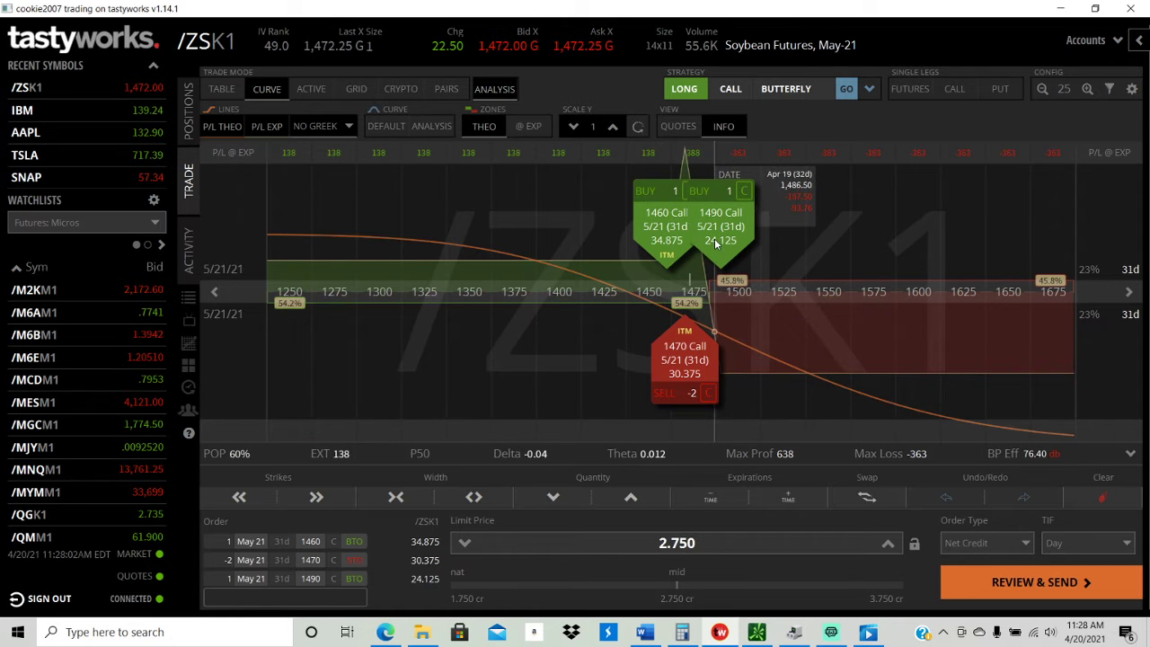
left_click(316, 497)
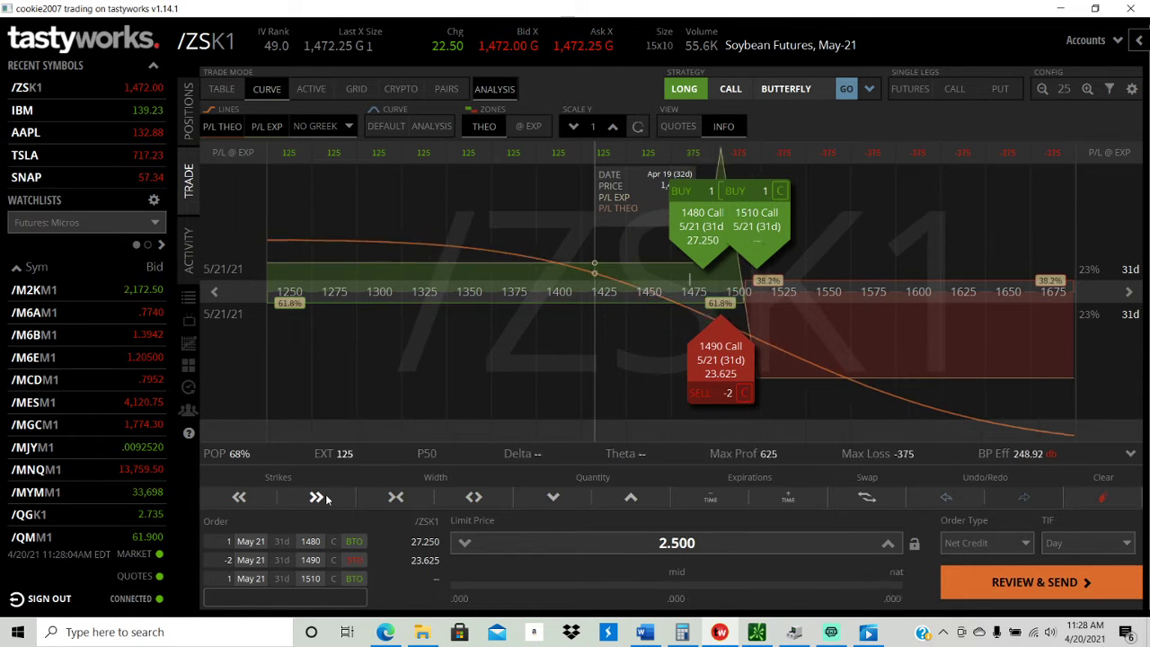
left_click(316, 497)
left_click(316, 497)
left_click(316, 496)
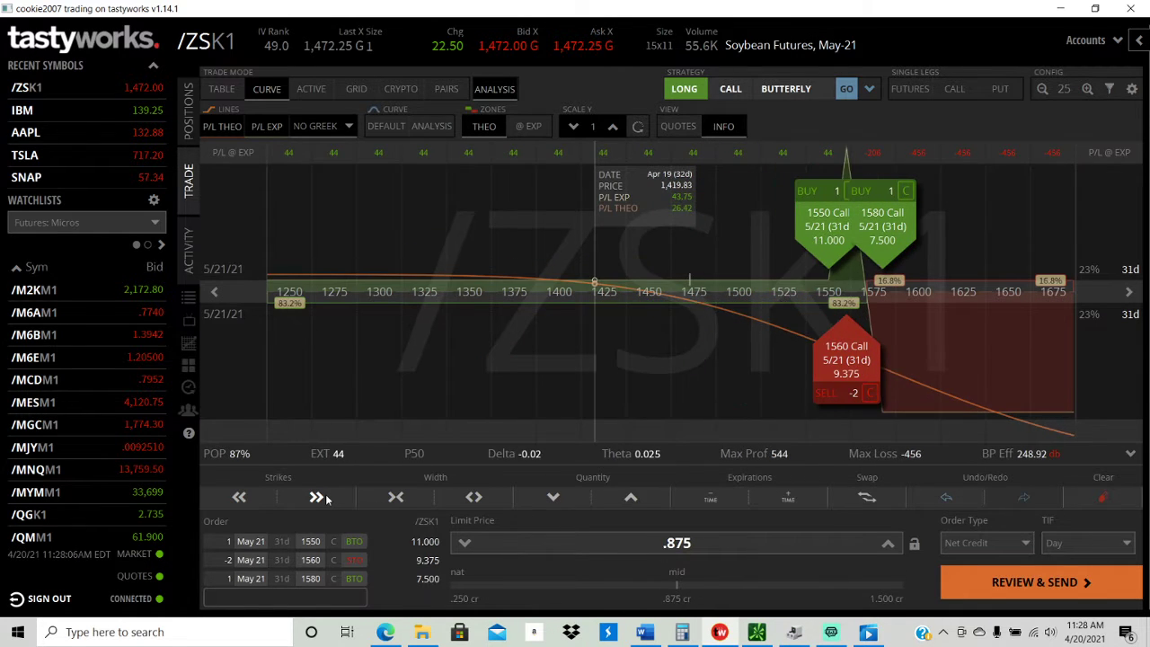
left_click(269, 495)
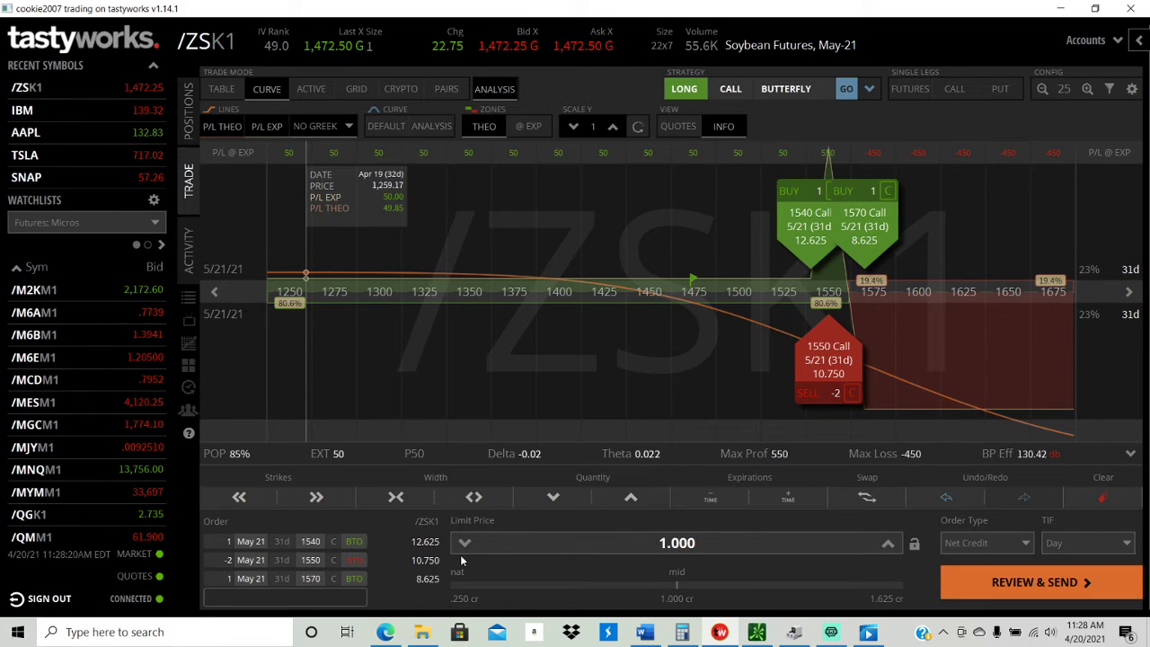
Step: Check thinkorswim's Trade page, then move the tastyworks butterfly legs to the Jun 25 expiration
left_click(747, 632)
left_click(348, 32)
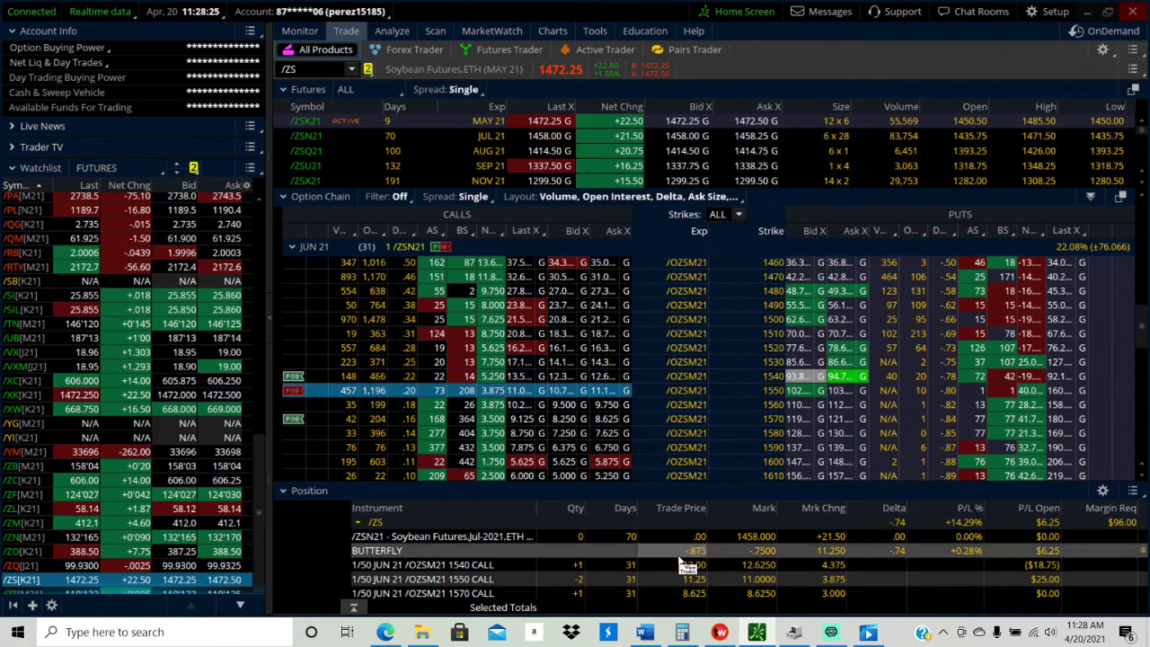
left_click(685, 627)
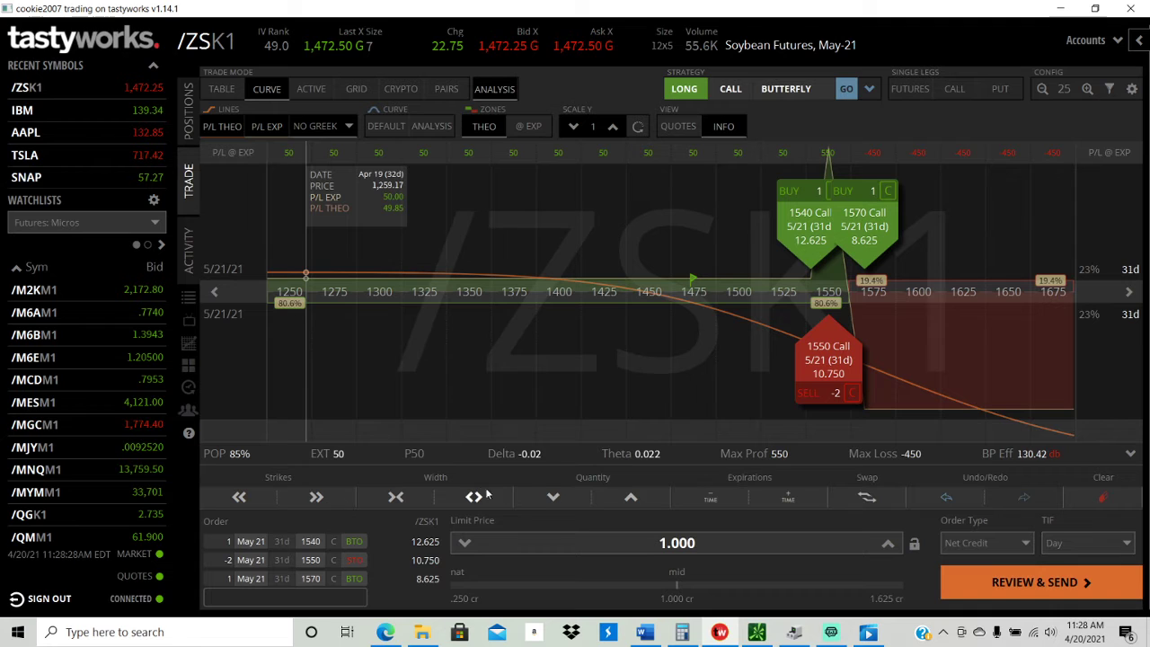
left_click(778, 500)
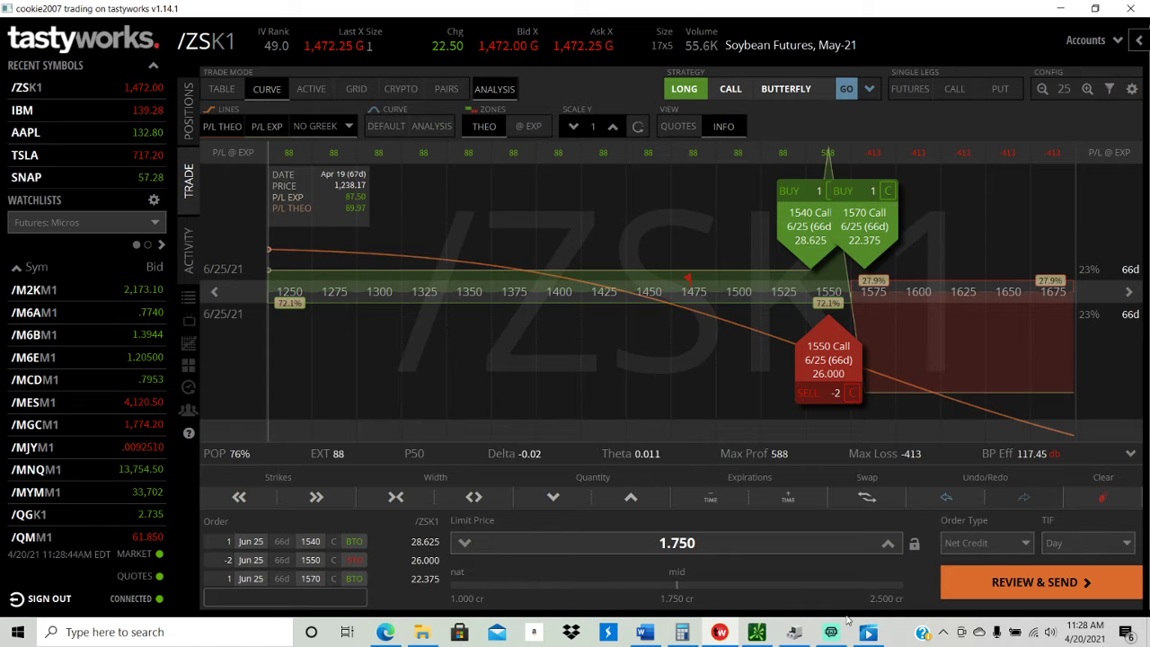
Step: Return the legs to May 21, show expirations as a table, and bring thinkorswim forward
key("alt+Tab")
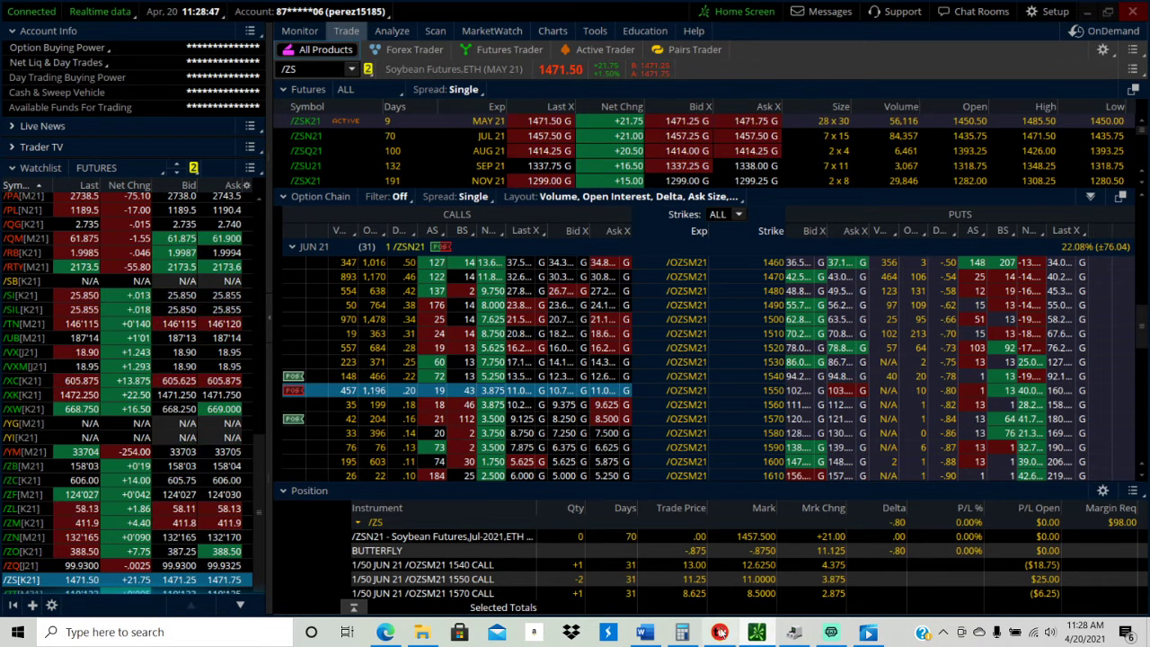
left_click(719, 633)
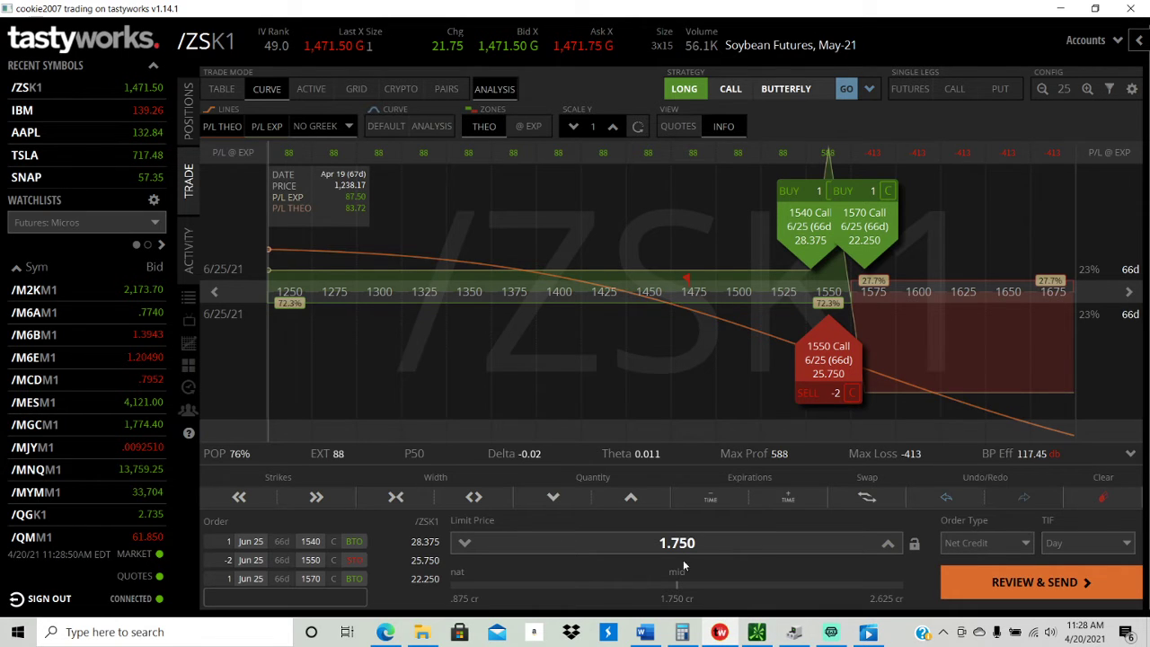
mouse_move(753, 627)
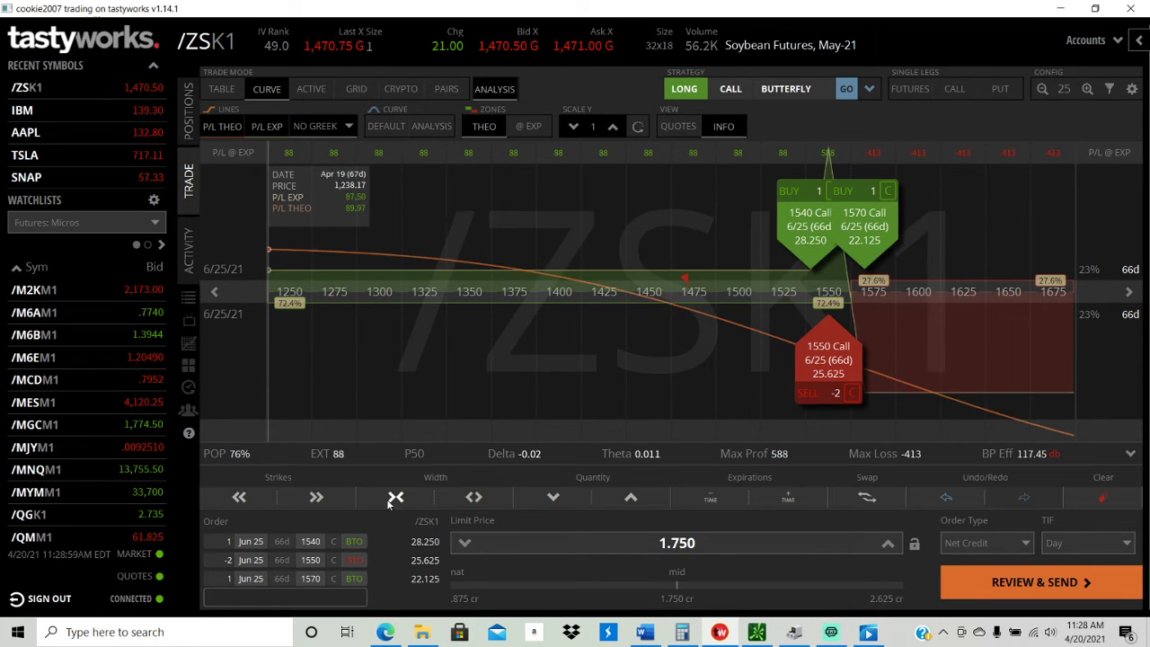
left_click(710, 499)
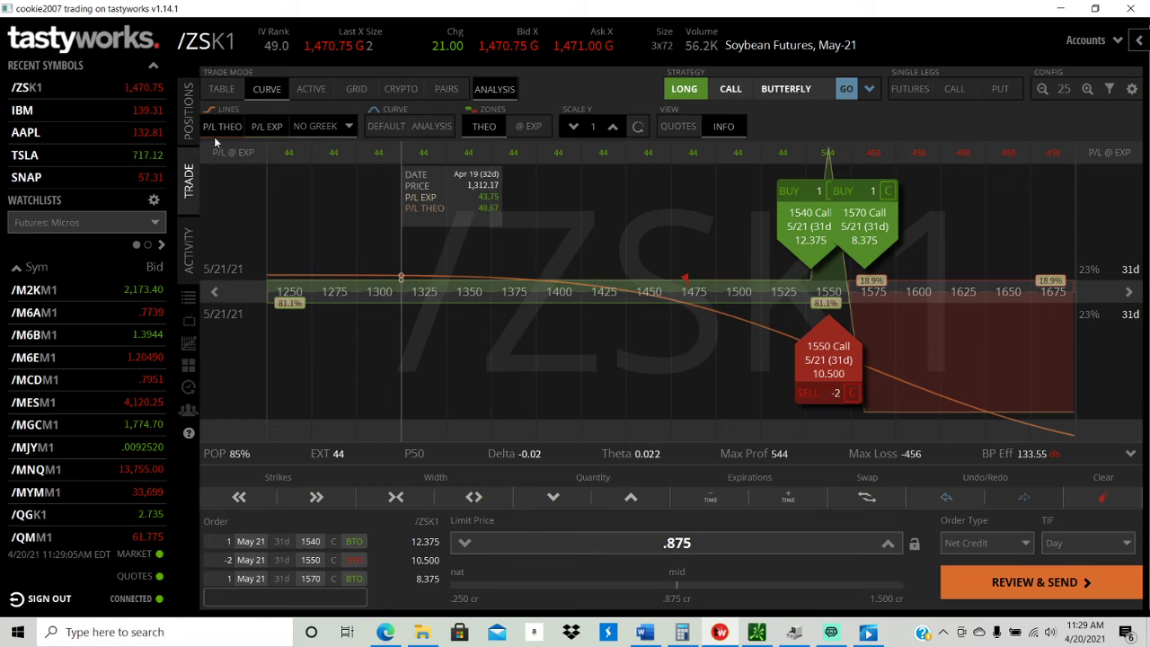
left_click(223, 89)
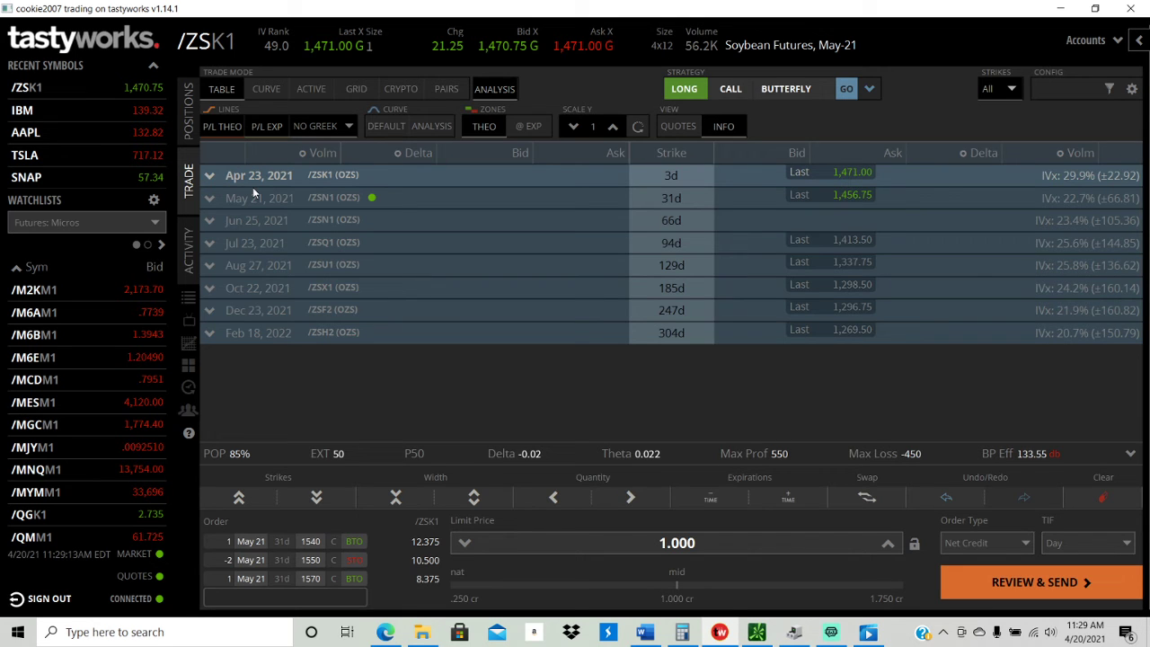
left_click(756, 632)
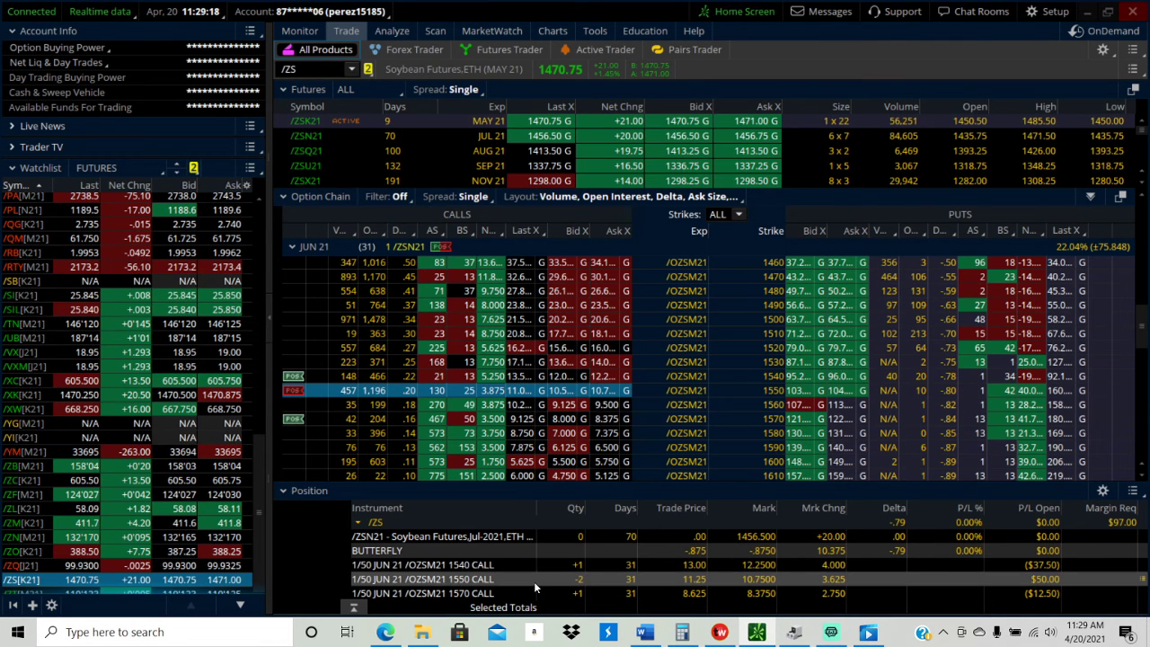
Step: Check today's Filled Orders for the .875-credit butterfly fill, then bring Streamlabs OBS forward
left_click(299, 30)
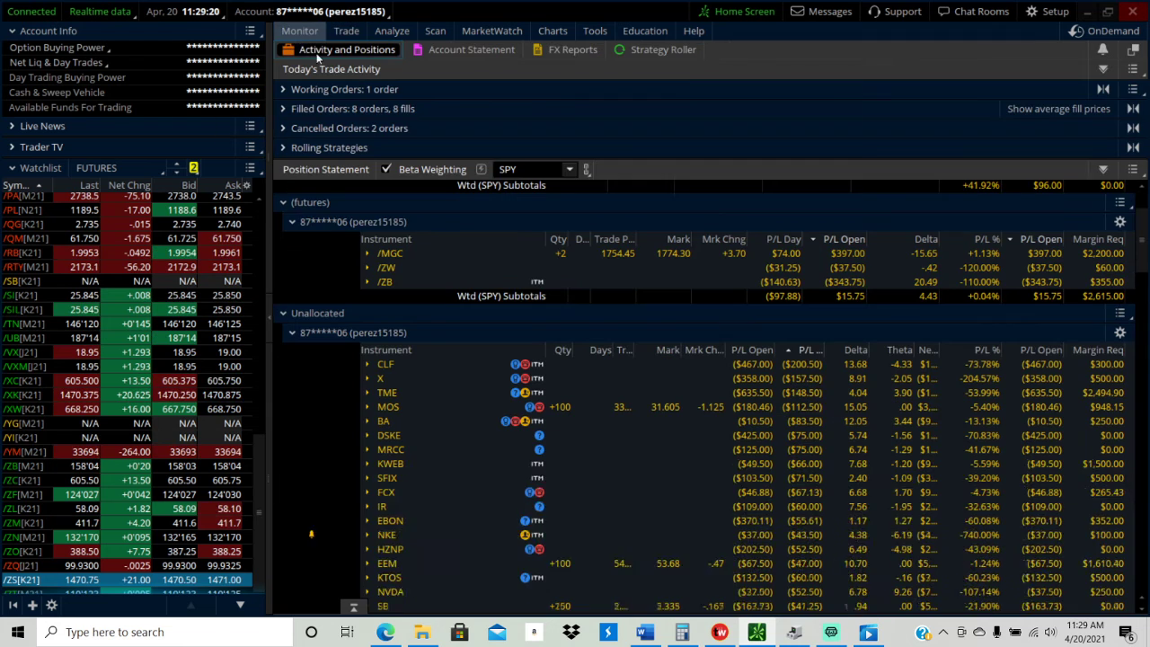
left_click(299, 109)
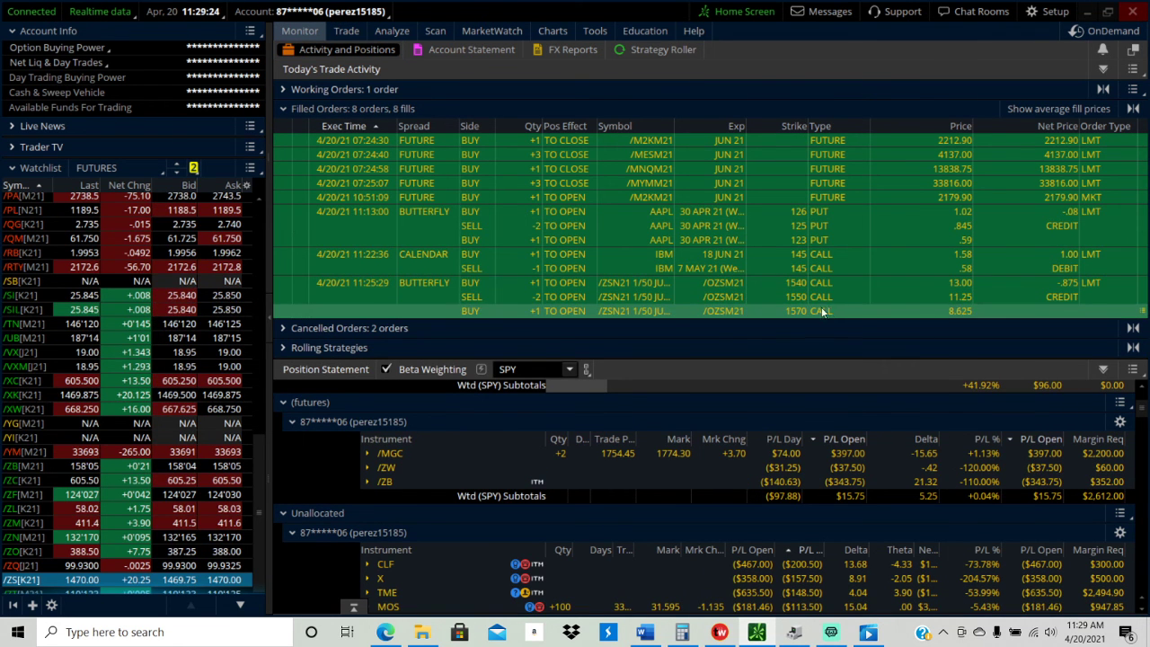
left_click(826, 640)
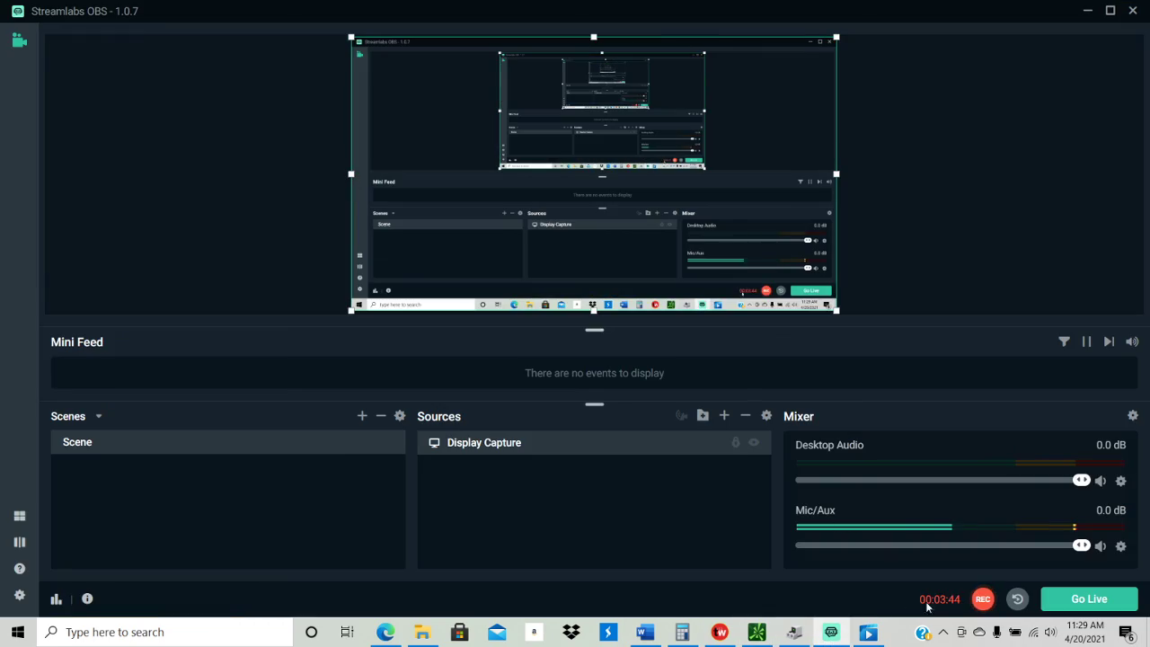